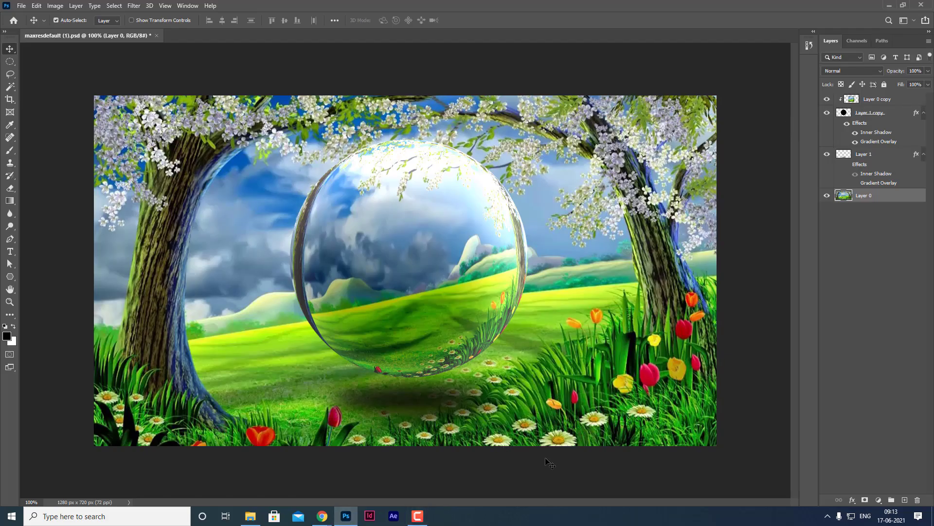
Step: Open the meadow image 'maxresdefault (1)' from the class 5 folder
{"action": "left_click", "coordinate": [19, 7]}
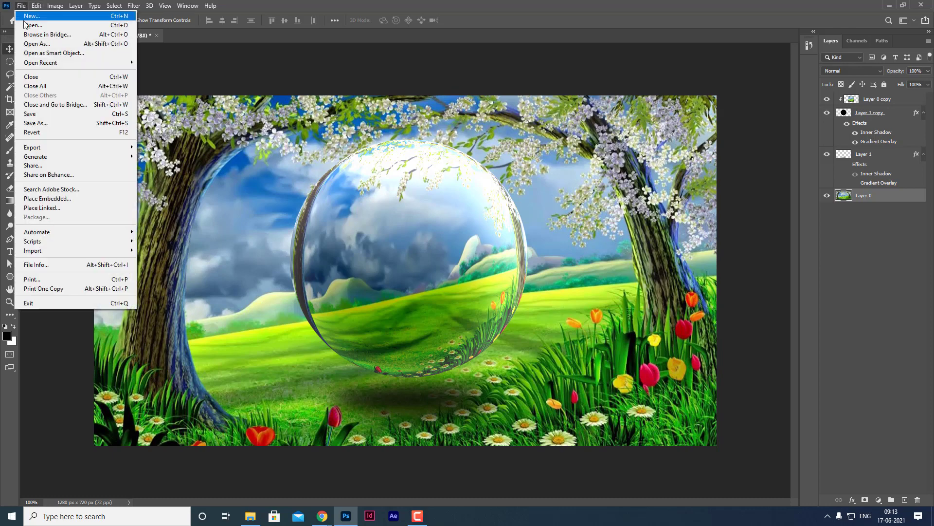
{"action": "left_click", "coordinate": [28, 27]}
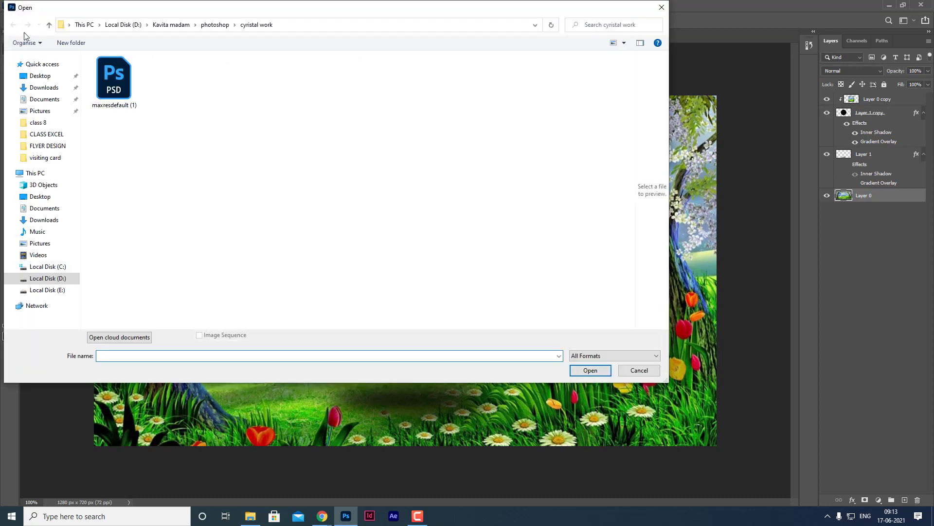
{"action": "left_click", "coordinate": [50, 25]}
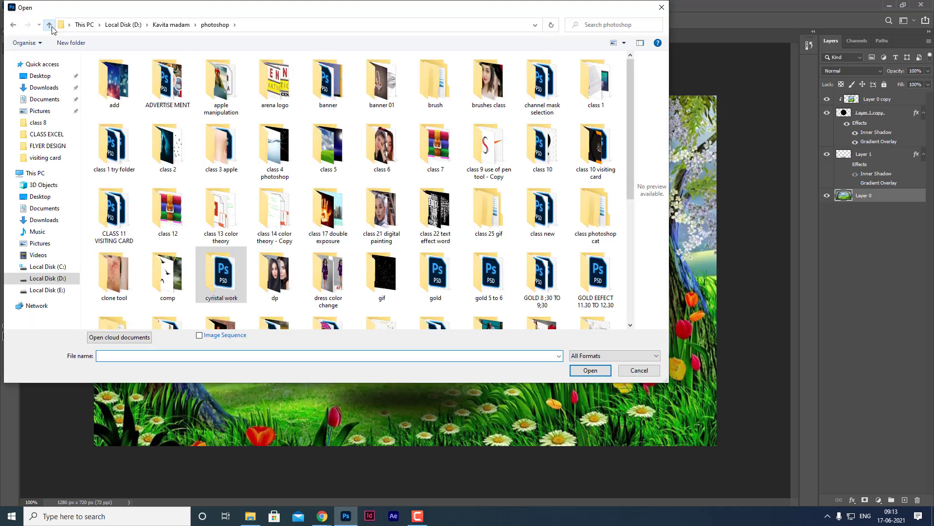
{"action": "double_click", "coordinate": [328, 145]}
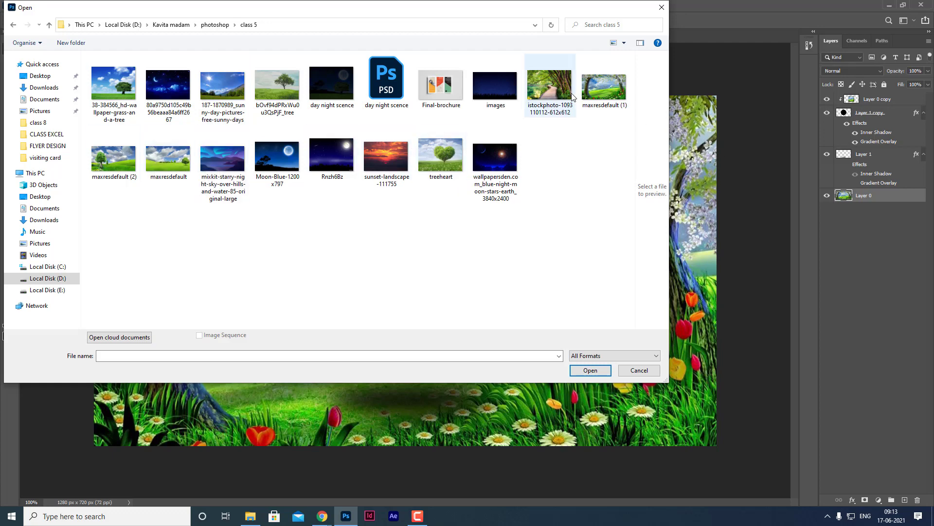
{"action": "double_click", "coordinate": [608, 87]}
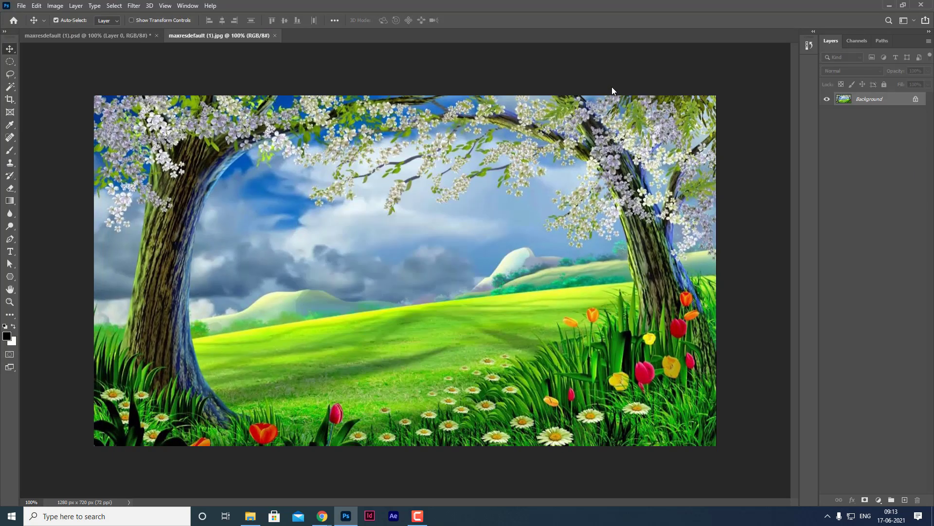
Step: Unlock the meadow background and draw a circular elliptical selection over its centre
{"action": "left_click", "coordinate": [916, 99]}
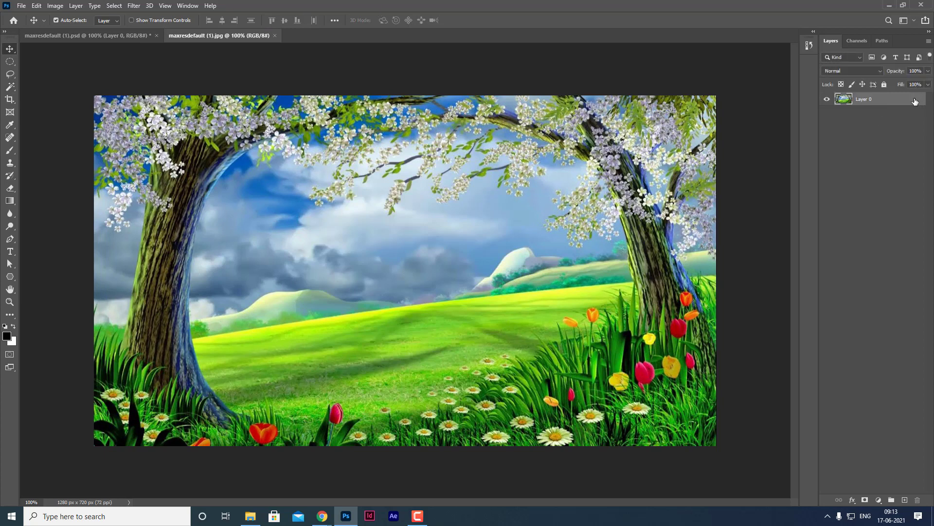
{"action": "left_click", "coordinate": [10, 62]}
{"action": "left_click", "coordinate": [55, 70]}
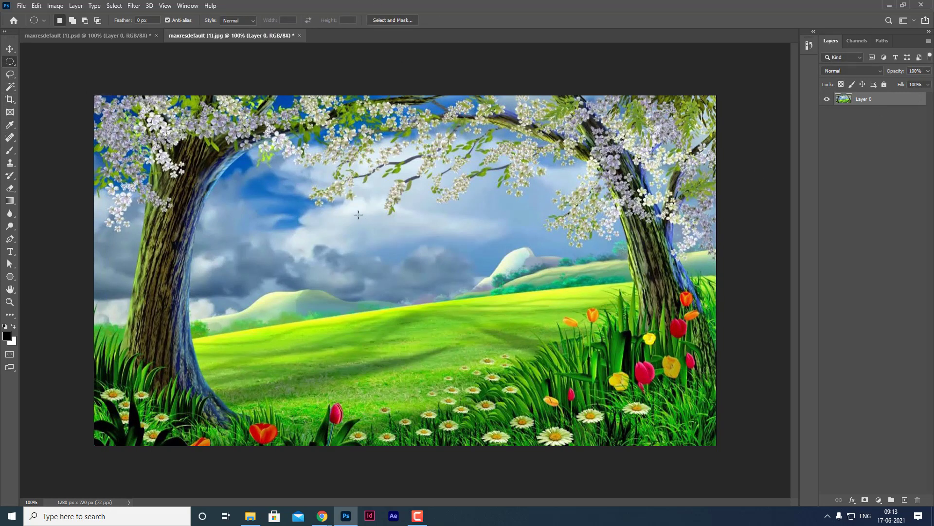
{"action": "mouse_move", "coordinate": [252, 179]}
{"action": "left_mouse_down"}
{"action": "mouse_move", "coordinate": [568, 406]}
{"action": "mouse_move", "coordinate": [596, 410]}
{"action": "left_mouse_up"}
Step: Fill the circle with black on a new layer, deselect, and nudge it up and right
{"action": "left_click", "coordinate": [904, 500]}
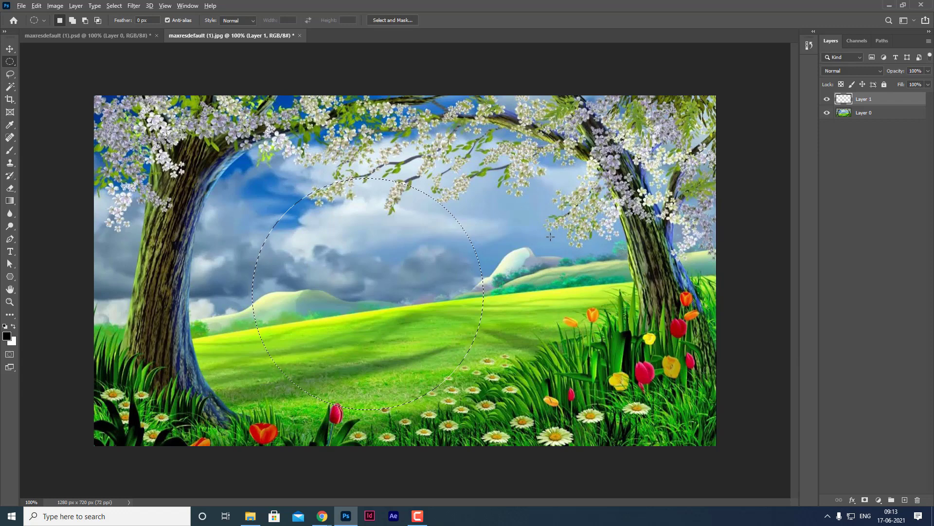
{"action": "key", "text": "alt+BackSpace"}
{"action": "key", "text": "ctrl+d"}
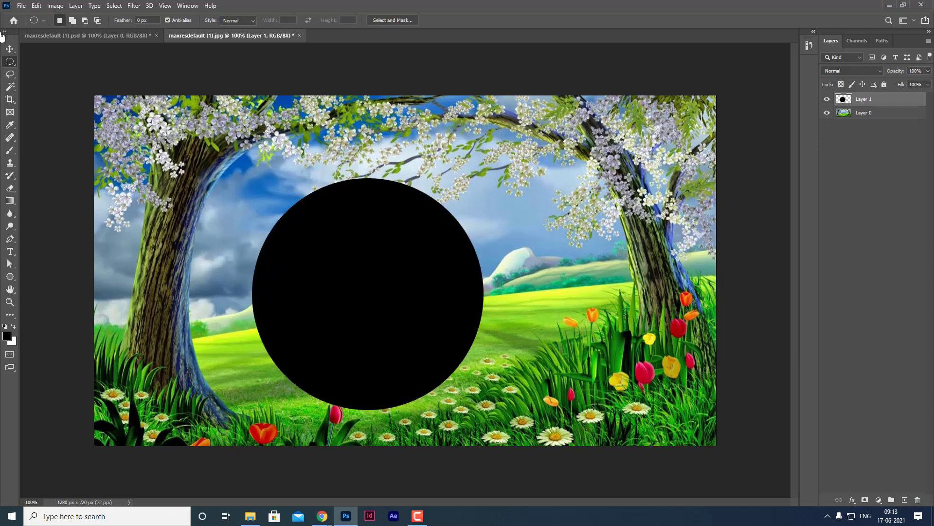
{"action": "left_click", "coordinate": [10, 48]}
{"action": "left_click_drag", "start_coordinate": [393, 278], "coordinate": [404, 263]}
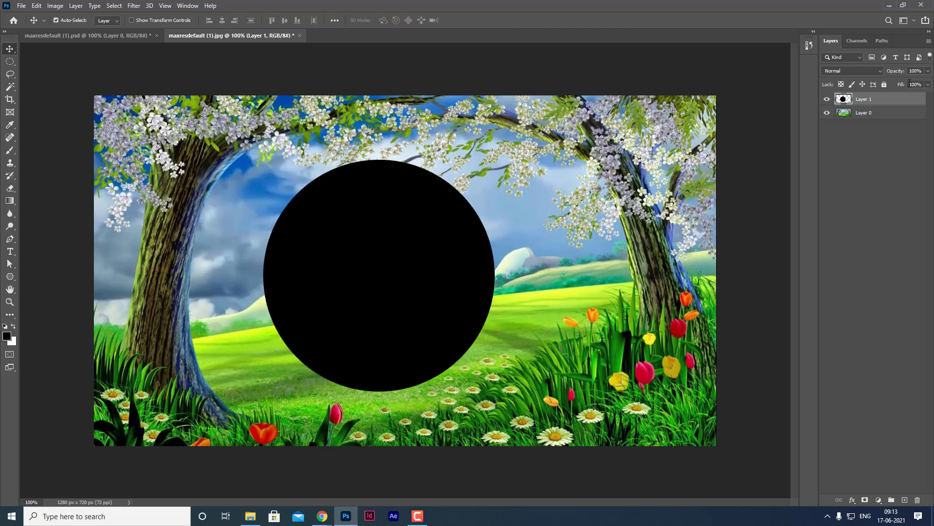
Step: Duplicate the meadow layer and place the copy above the black-circle layer
{"action": "left_click", "coordinate": [865, 113]}
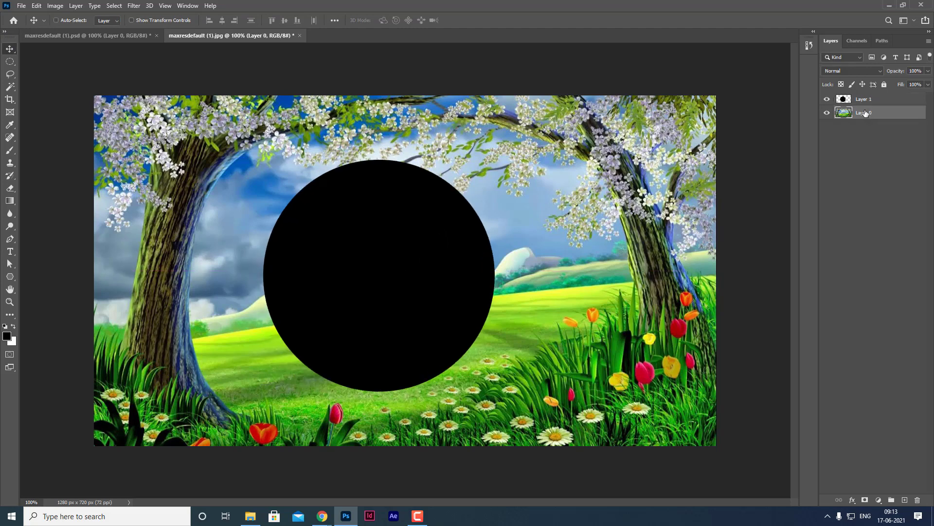
{"action": "key", "text": "ctrl+j"}
{"action": "left_click_drag", "start_coordinate": [865, 114], "coordinate": [866, 95]}
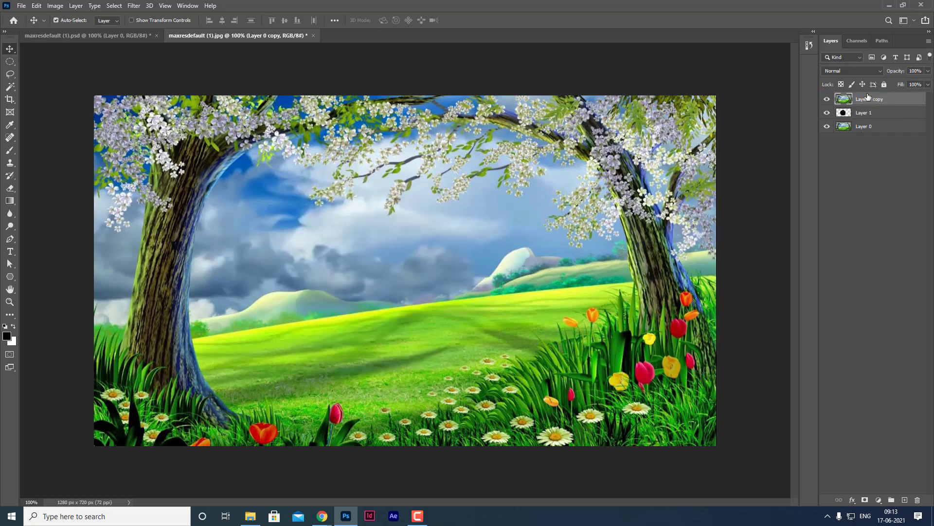
{"action": "left_click", "coordinate": [861, 115]}
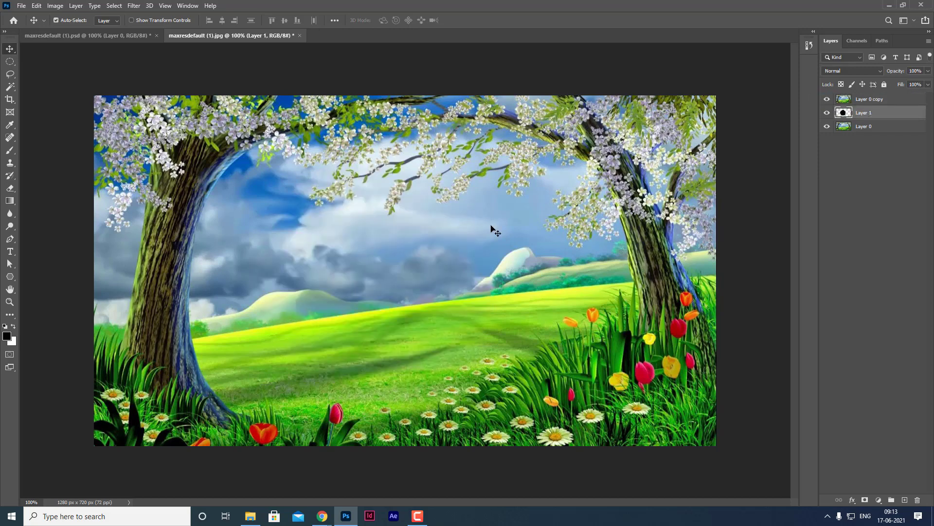
{"action": "left_click", "coordinate": [417, 515]}
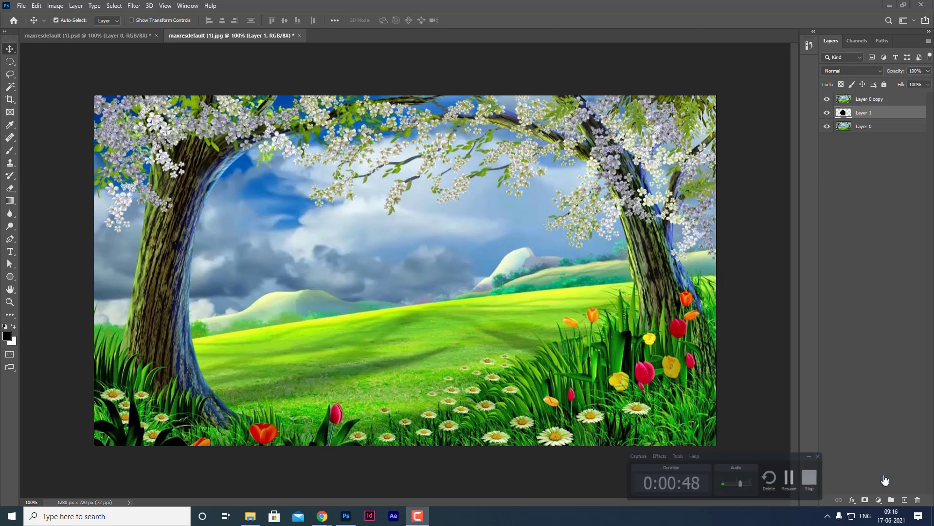
{"action": "left_click", "coordinate": [887, 471]}
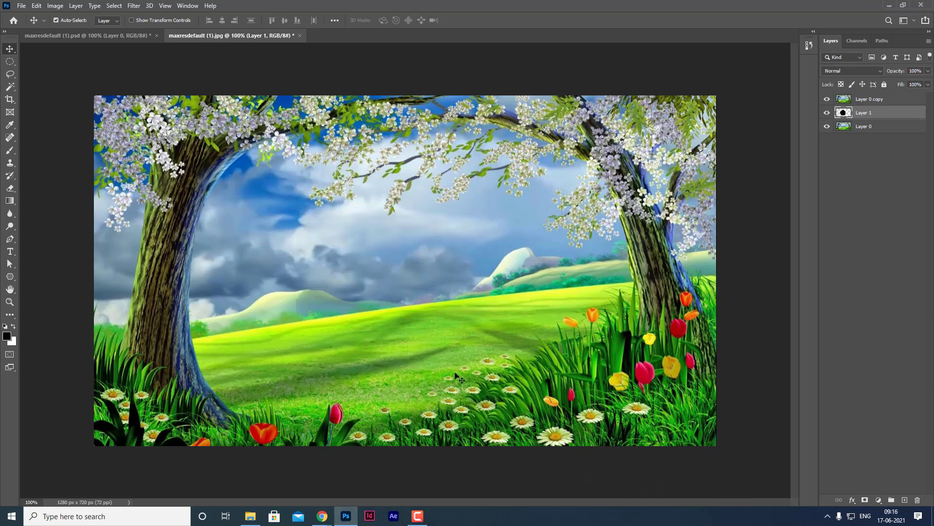
{"action": "left_click", "coordinate": [874, 101]}
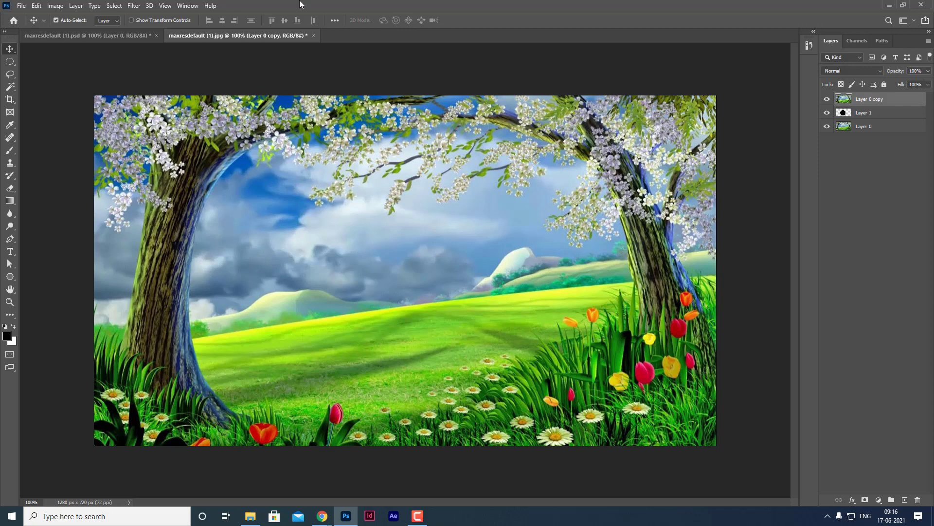
Step: Apply a 100% Spherize to the top meadow copy and scale it down slightly
{"action": "left_click", "coordinate": [137, 7]}
{"action": "mouse_move", "coordinate": [143, 134]}
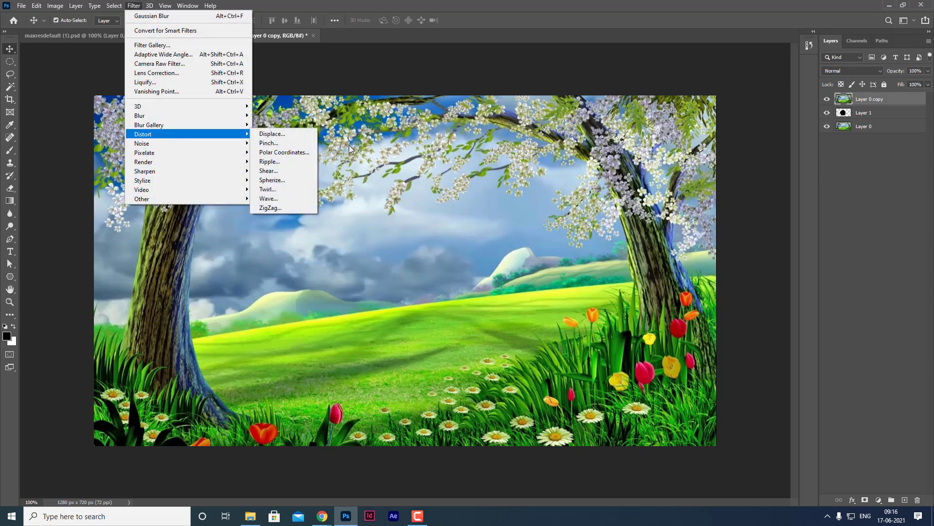
{"action": "left_click", "coordinate": [275, 180]}
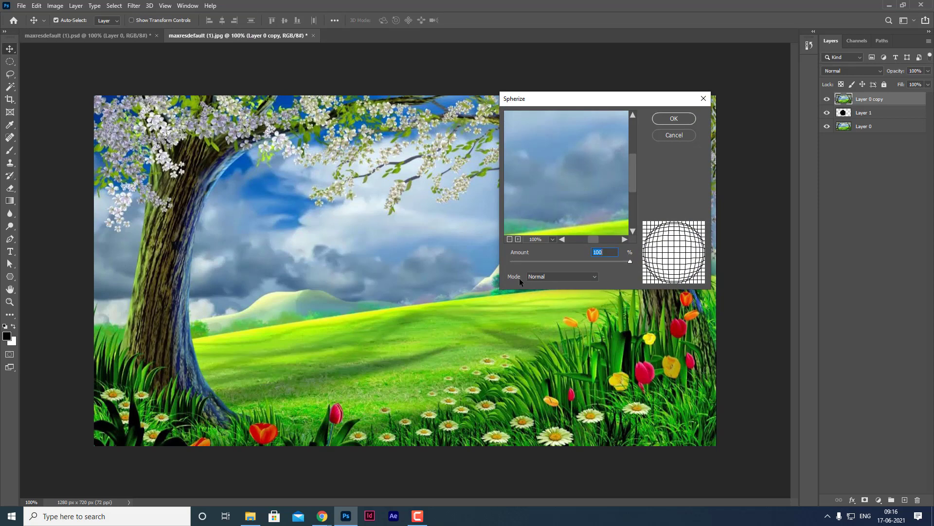
{"action": "left_click", "coordinate": [679, 119]}
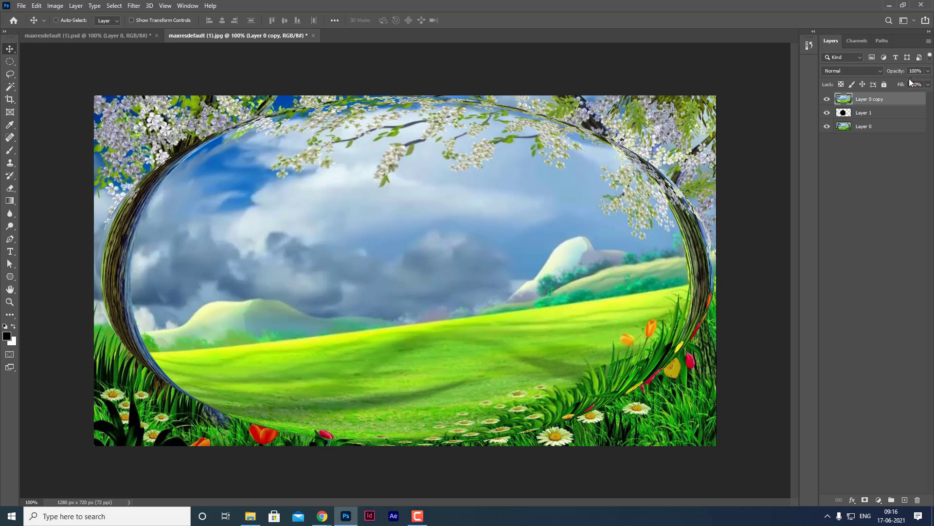
{"action": "key", "text": "ctrl+t"}
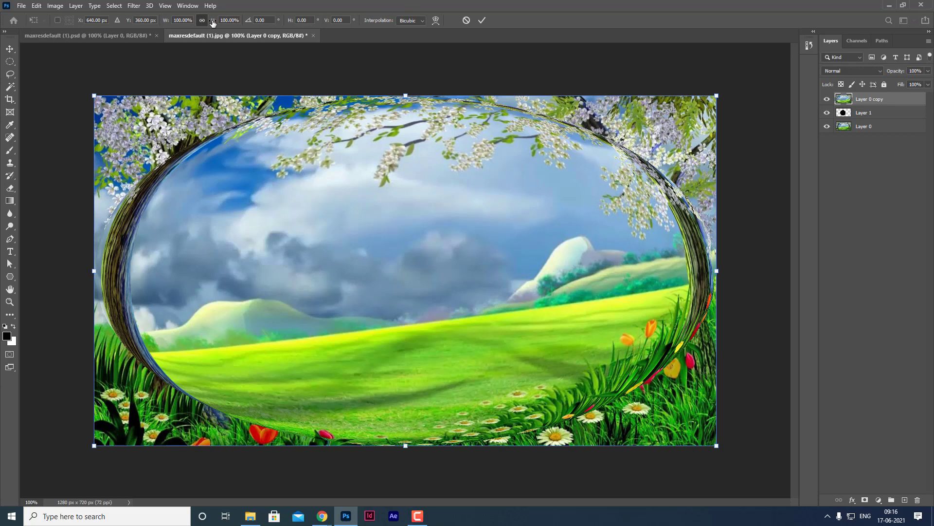
{"action": "left_click_drag", "start_coordinate": [213, 22], "coordinate": [386, 42]}
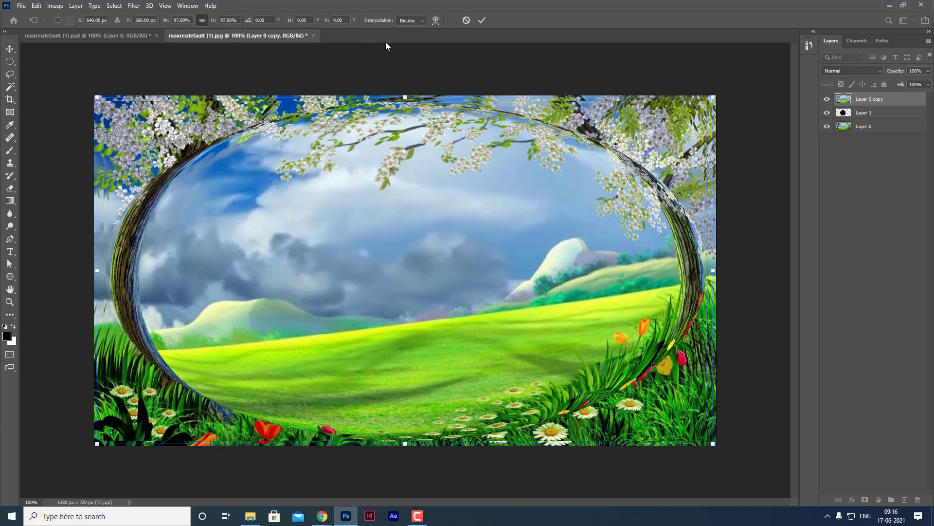
{"action": "key", "text": "Return"}
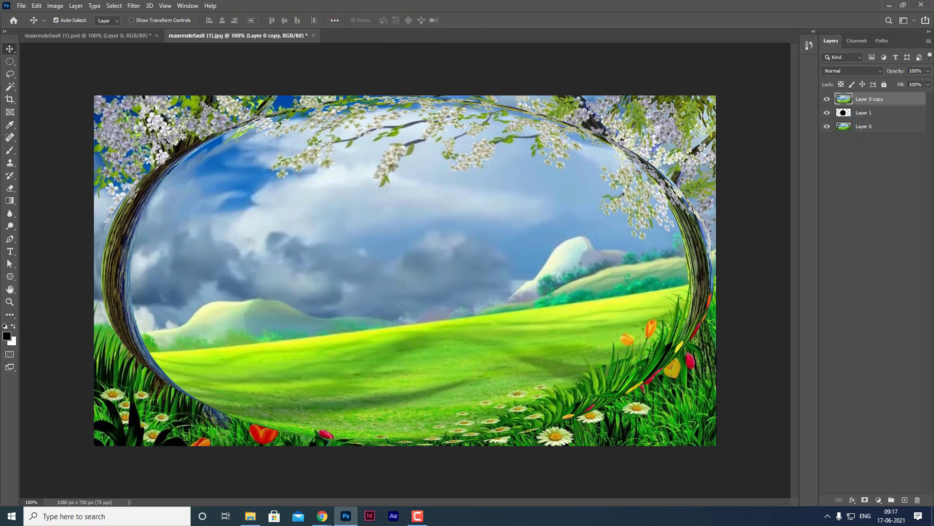
Step: Clip the spherized meadow copy into the black circle and scale it to about 62%
{"action": "right_click", "coordinate": [897, 100]}
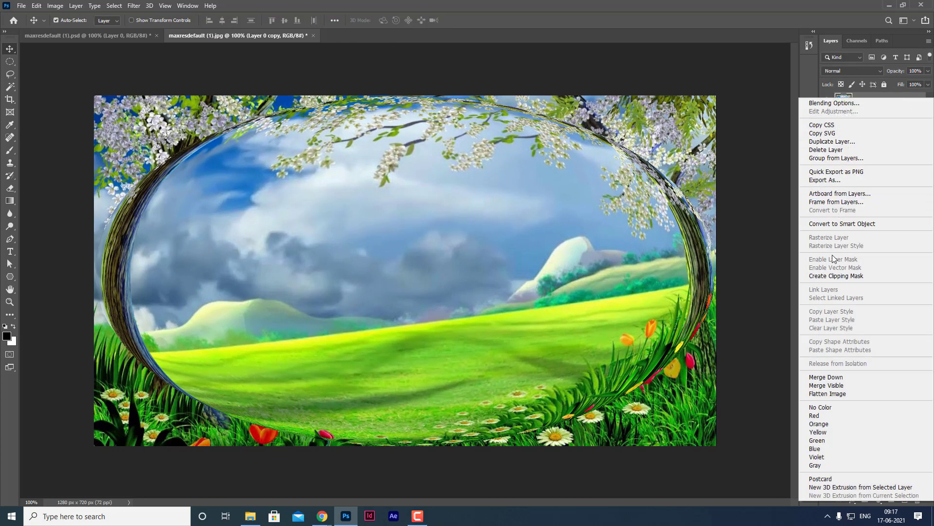
{"action": "left_click", "coordinate": [827, 275]}
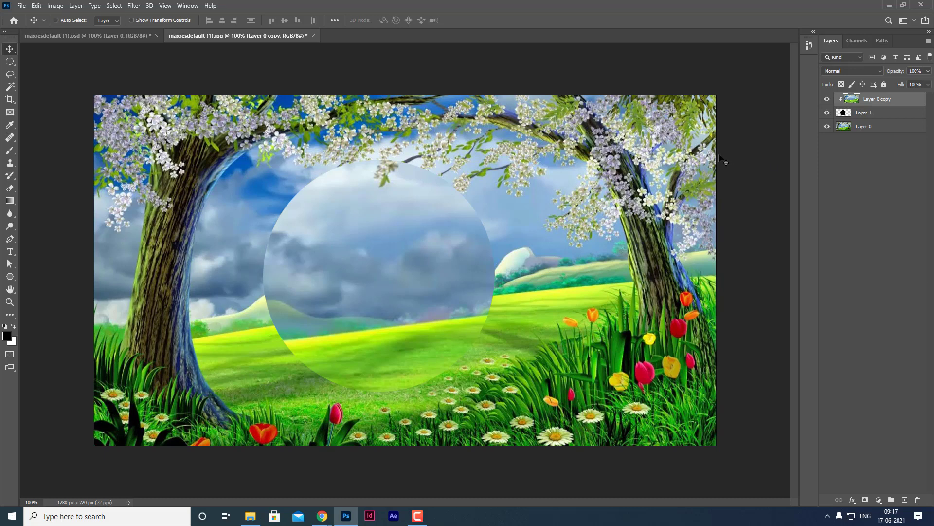
{"action": "key", "text": "ctrl+t"}
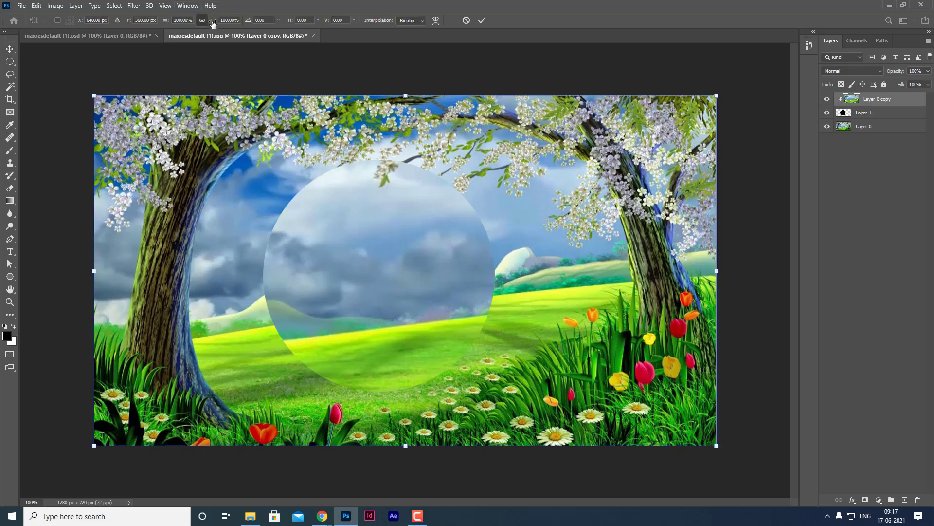
{"action": "left_click_drag", "start_coordinate": [212, 23], "coordinate": [195, 19]}
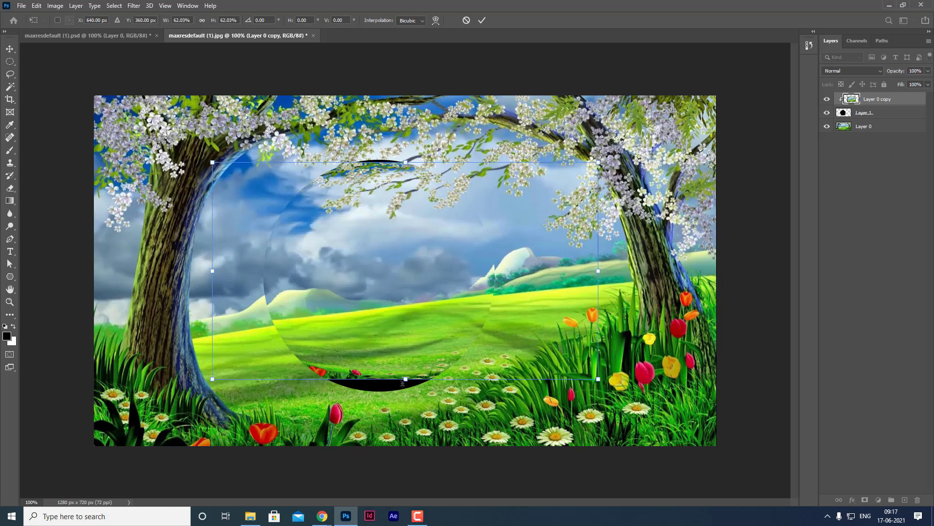
Step: Stretch the scene vertically and narrow its sides into a round ball
{"action": "left_click_drag", "start_coordinate": [405, 379], "coordinate": [405, 390]}
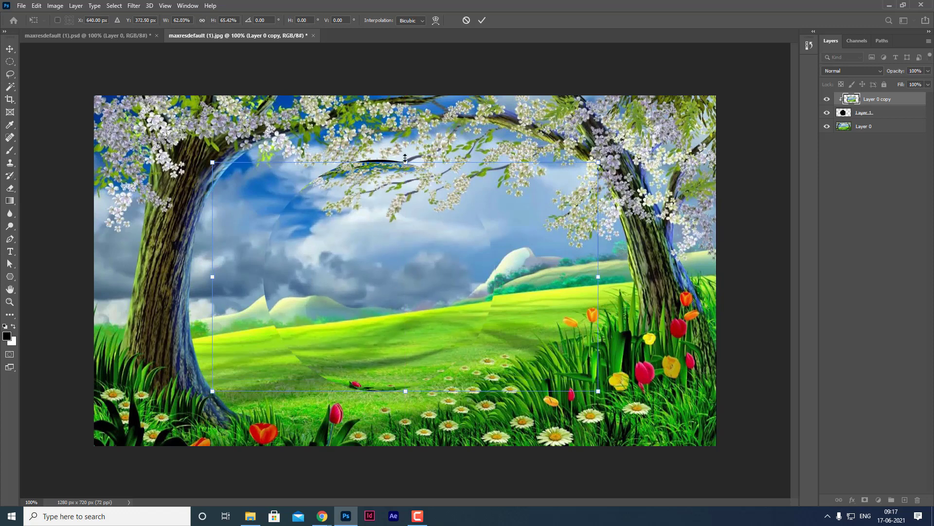
{"action": "left_click_drag", "start_coordinate": [405, 158], "coordinate": [405, 149]}
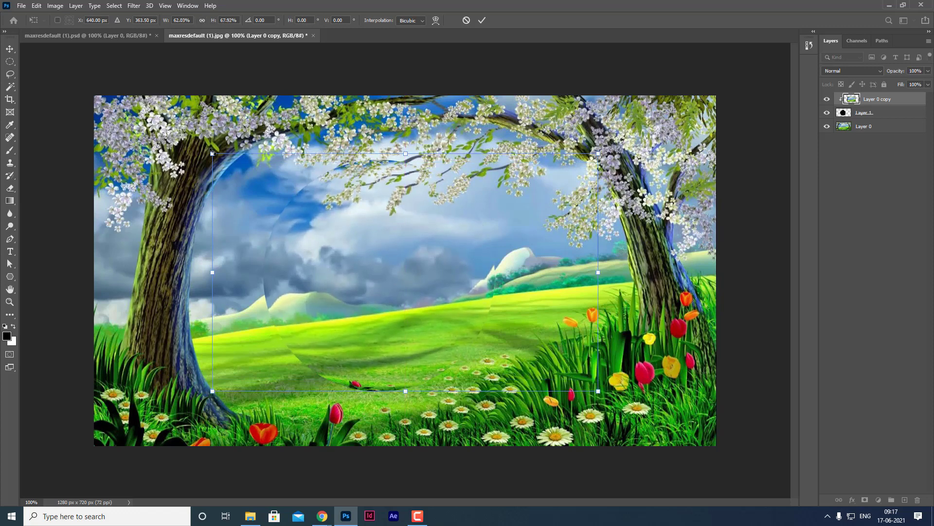
{"action": "left_click_drag", "start_coordinate": [212, 153], "coordinate": [263, 155]}
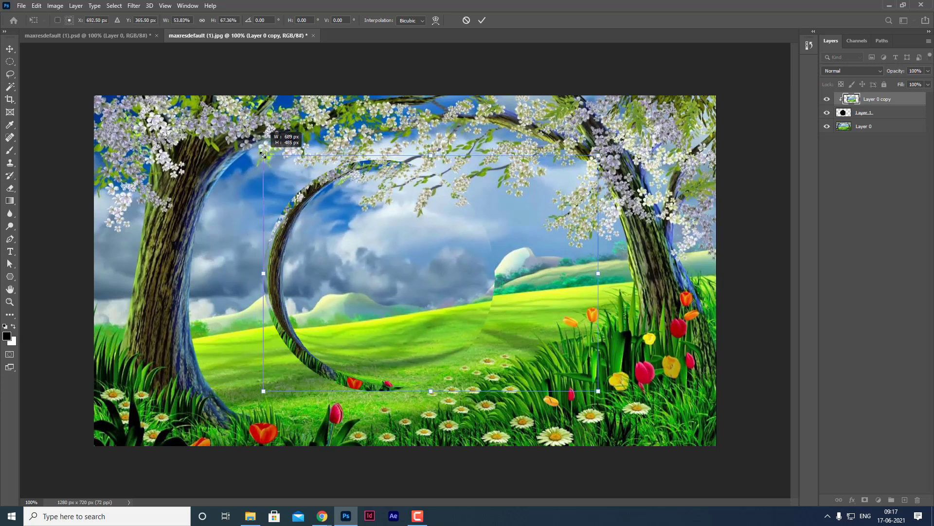
{"action": "left_click_drag", "start_coordinate": [594, 273], "coordinate": [493, 265]}
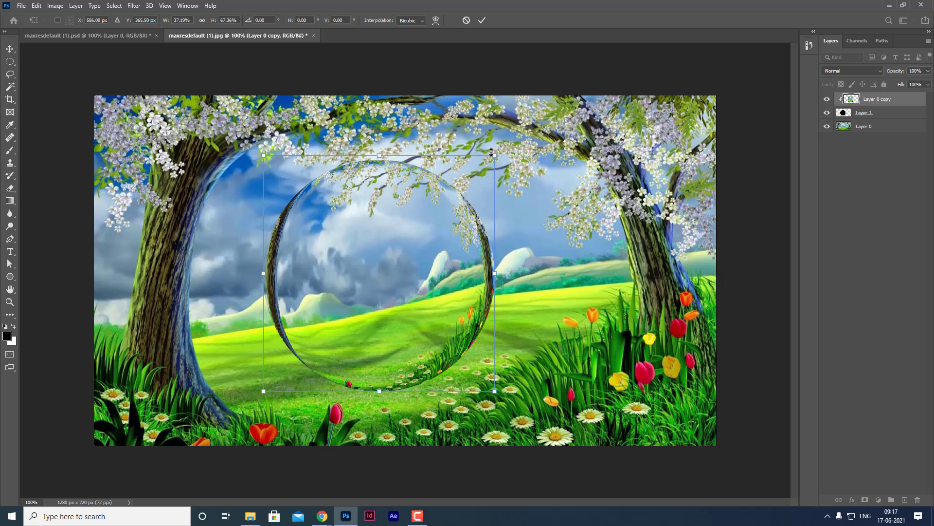
{"action": "left_click_drag", "start_coordinate": [494, 156], "coordinate": [494, 156]}
{"action": "key", "text": "Return"}
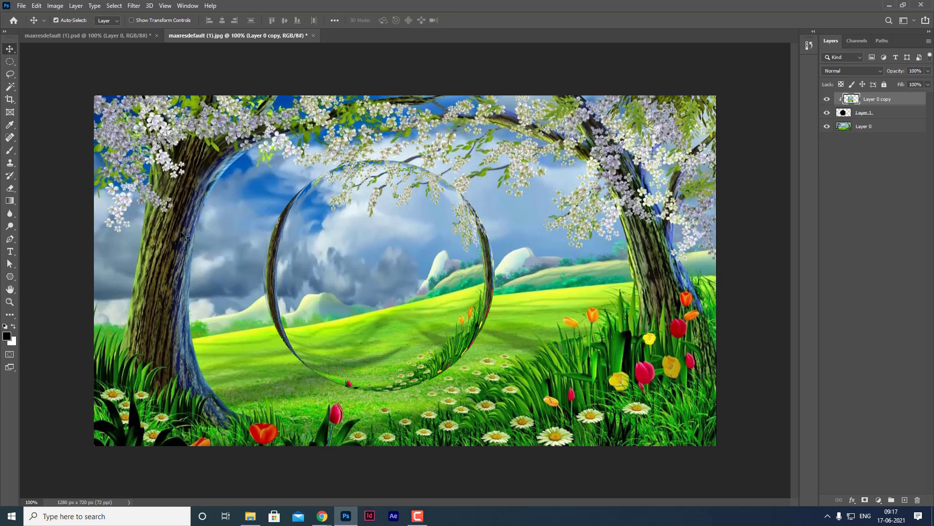
Step: Give Layer 1 an Inner Shadow in Linear Dodge (Add), opacity 50, size 200
{"action": "left_click", "coordinate": [864, 115]}
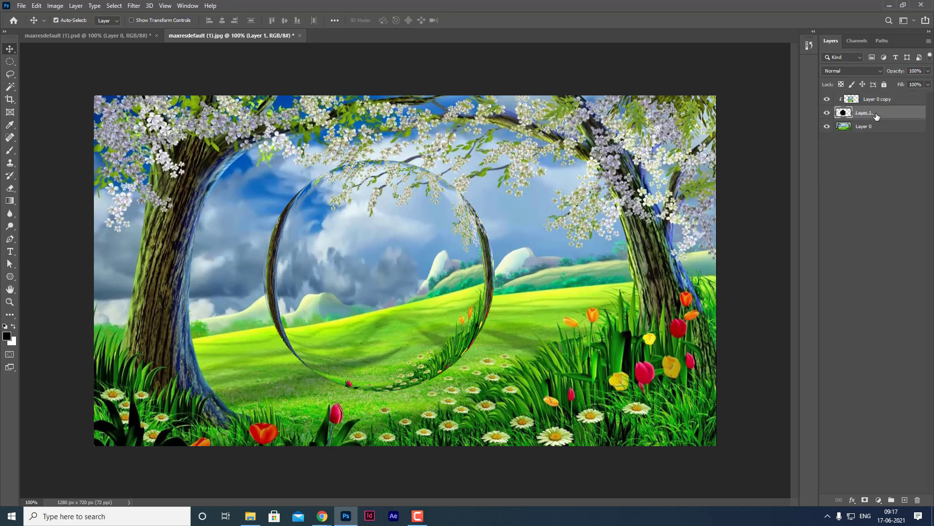
{"action": "double_click", "coordinate": [906, 117]}
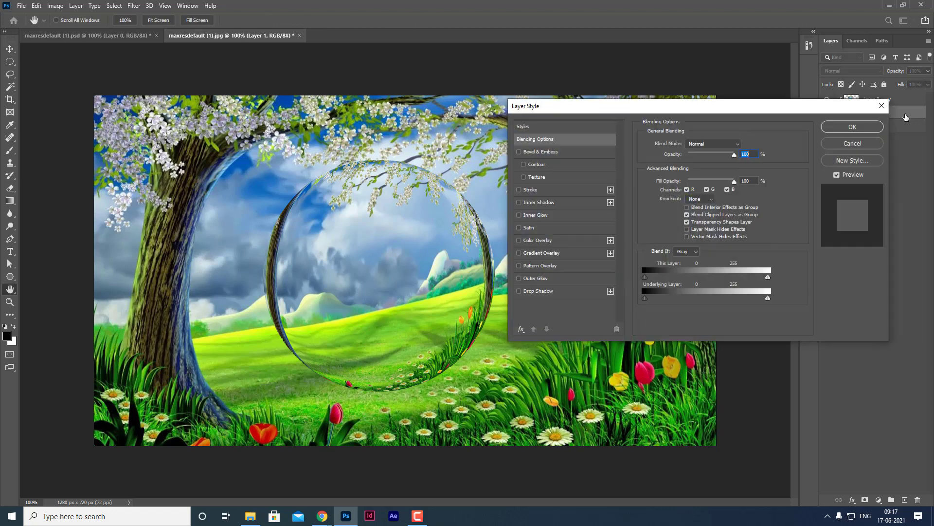
{"action": "left_click", "coordinate": [519, 203]}
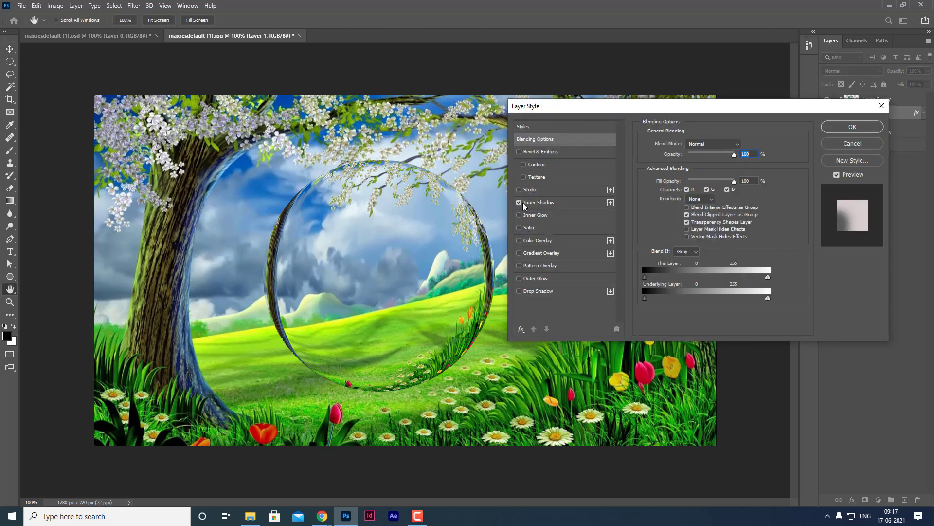
{"action": "left_click", "coordinate": [539, 203]}
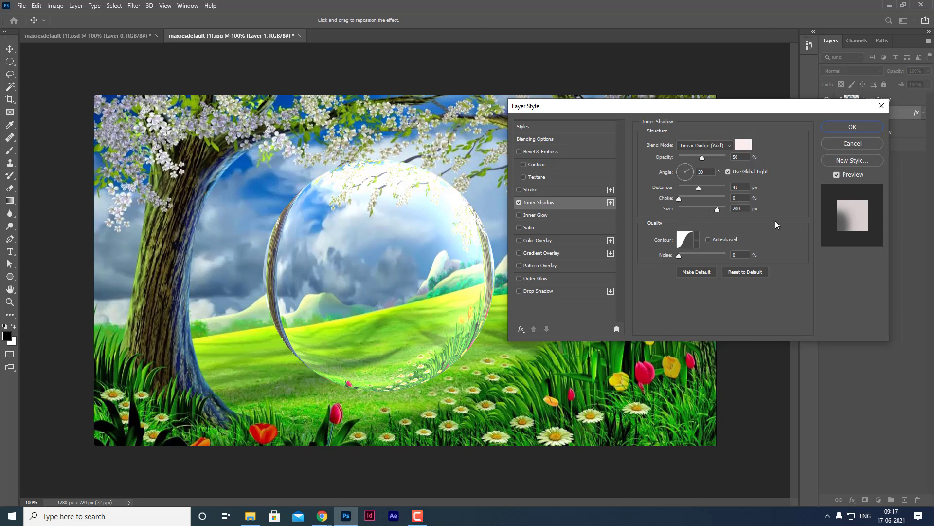
{"action": "left_click", "coordinate": [699, 239]}
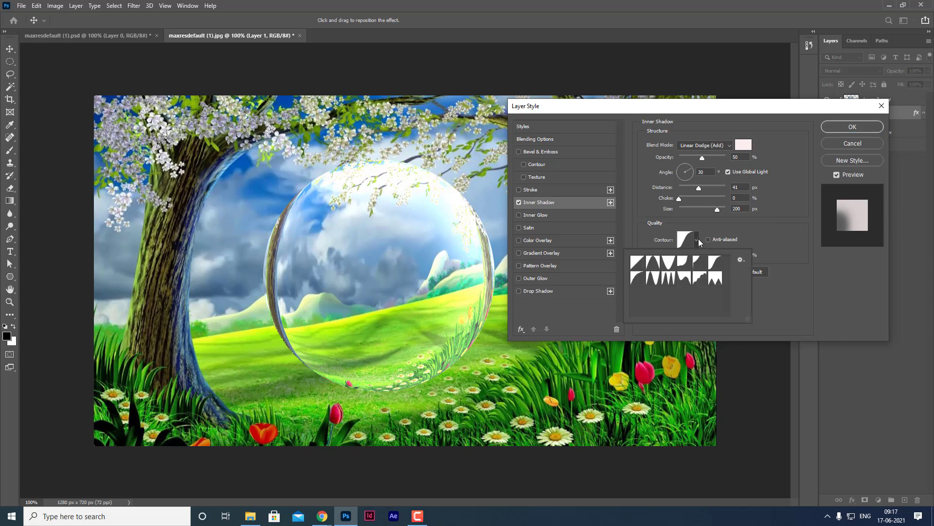
{"action": "left_click", "coordinate": [699, 239]}
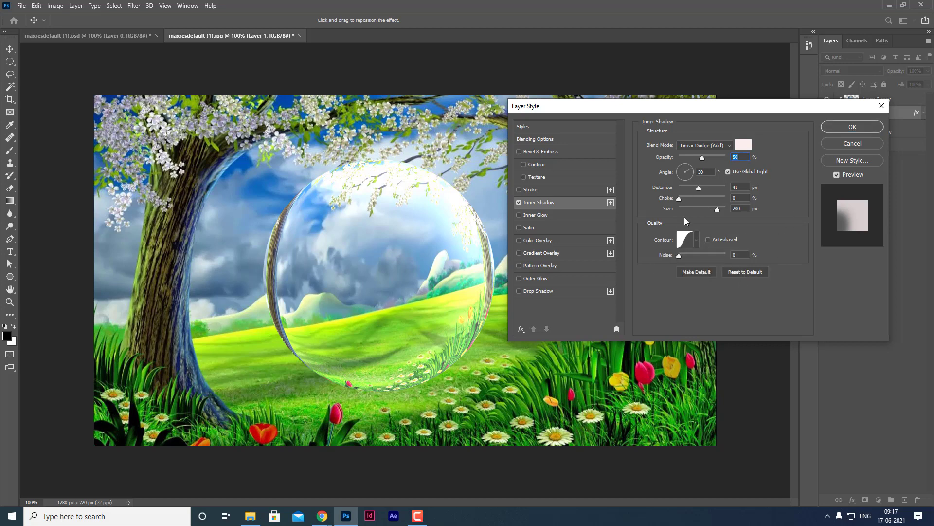
Step: Add a Linear Burn Gradient Overlay at about 29% opacity, angle 60, and apply it
{"action": "left_click", "coordinate": [526, 255]}
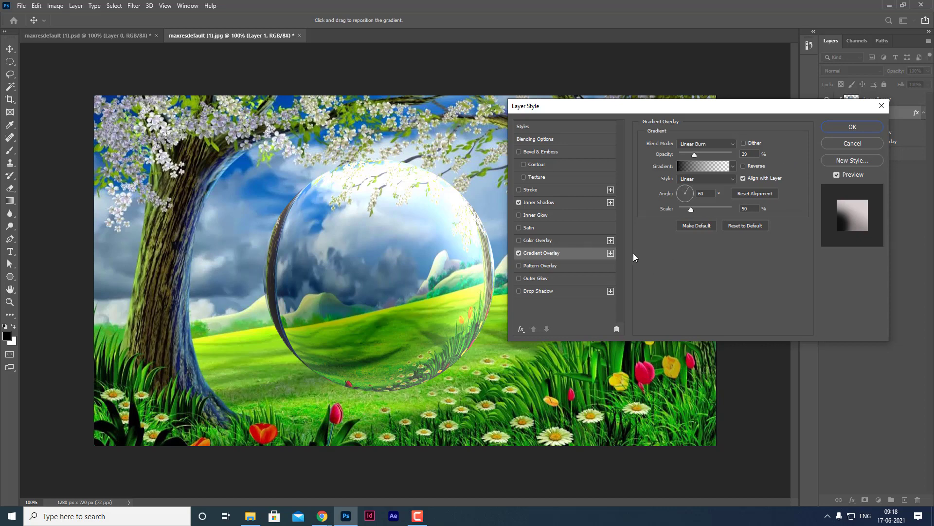
{"action": "left_click", "coordinate": [852, 127]}
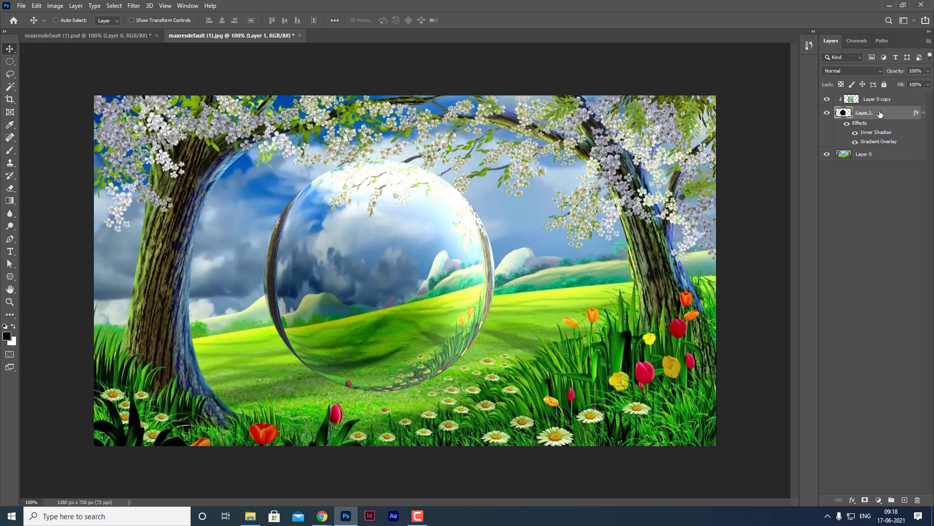
Step: Duplicate the ball layer, turn off the original's Gradient Overlay, and squash it below the ball
{"action": "left_click_drag", "start_coordinate": [880, 113], "coordinate": [871, 158]}
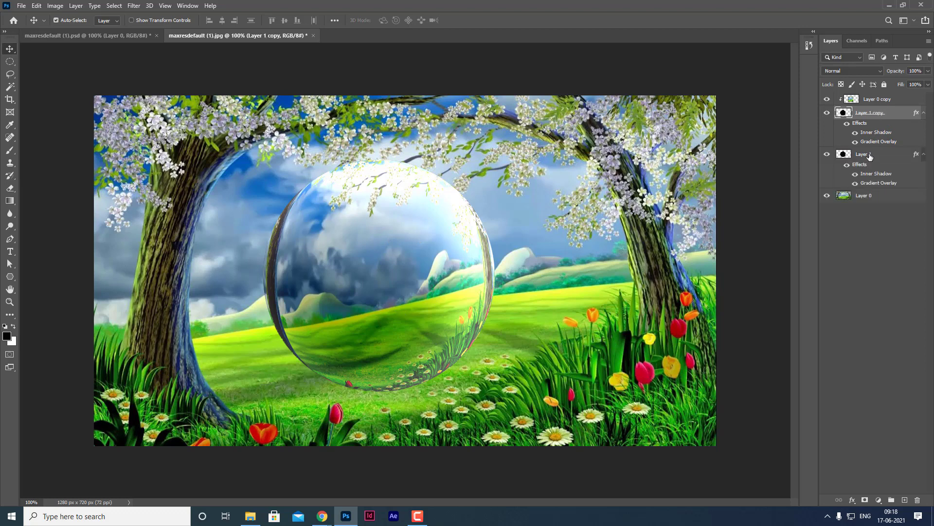
{"action": "left_click", "coordinate": [847, 165]}
{"action": "left_click", "coordinate": [855, 182]}
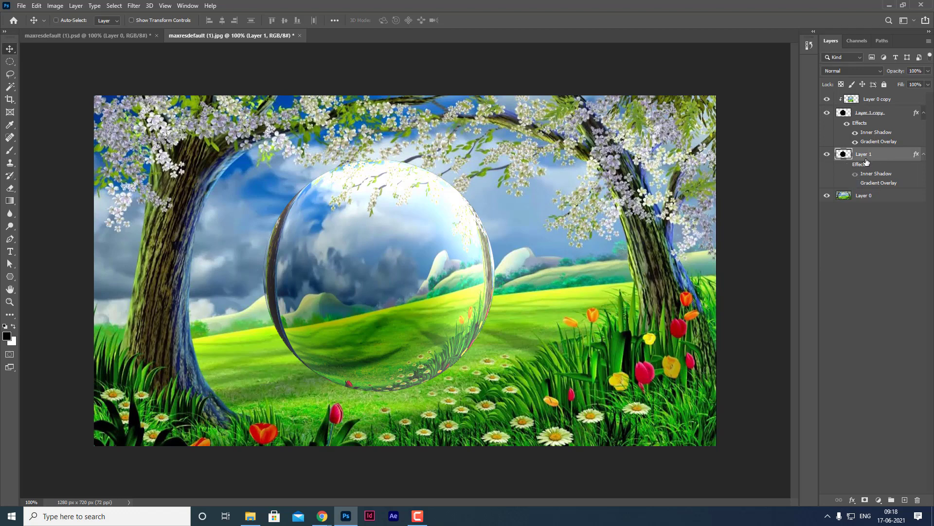
{"action": "key", "text": "ctrl+t"}
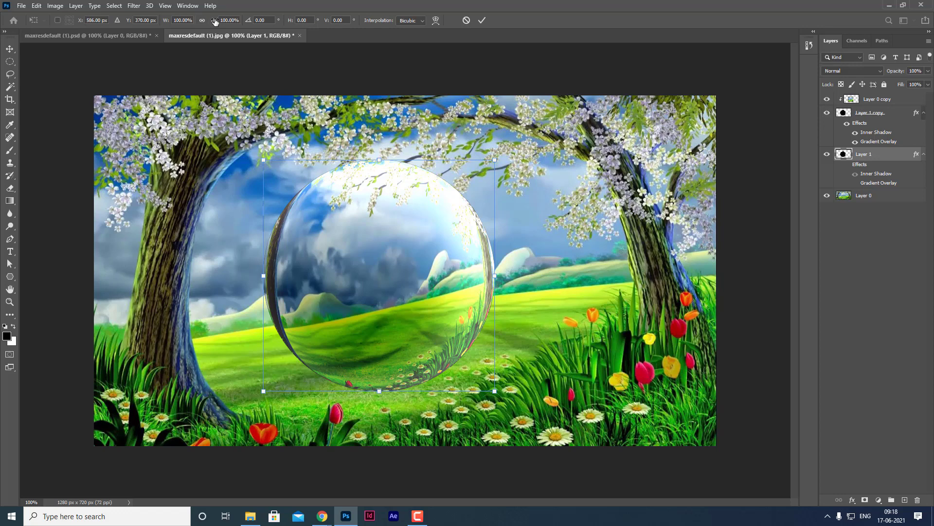
{"action": "left_click_drag", "start_coordinate": [215, 20], "coordinate": [434, 206]}
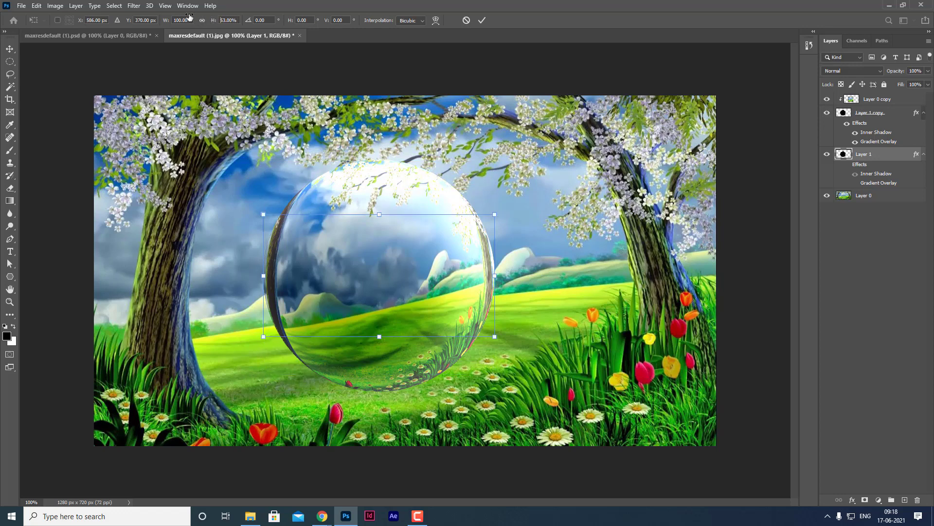
{"action": "left_click_drag", "start_coordinate": [397, 279], "coordinate": [398, 407]}
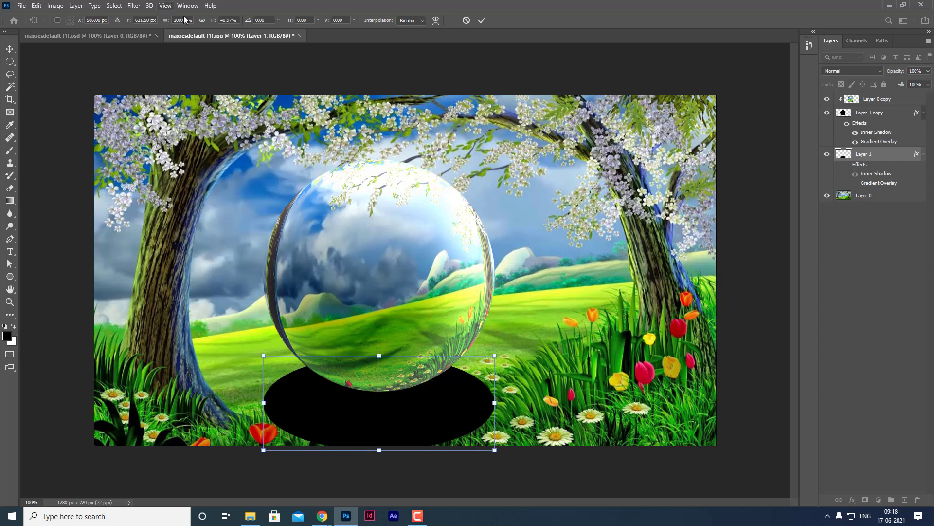
Step: Flatten the squashed shape into a thin ellipse and widen it on both sides
{"action": "left_click_drag", "start_coordinate": [213, 21], "coordinate": [162, 18]}
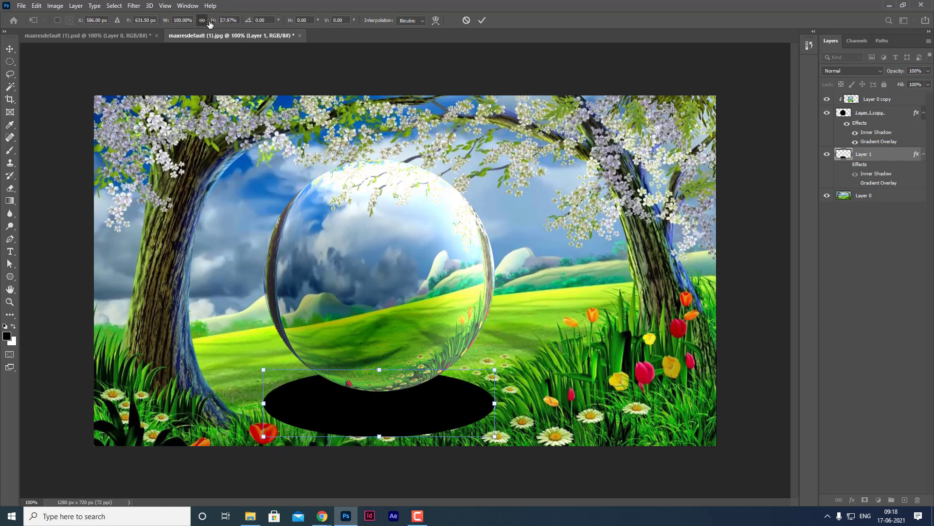
{"action": "left_click", "coordinate": [202, 21]}
{"action": "mouse_move", "coordinate": [214, 22]}
{"action": "left_mouse_down"}
{"action": "mouse_move", "coordinate": [220, 27]}
{"action": "mouse_move", "coordinate": [189, 20]}
{"action": "left_mouse_up"}
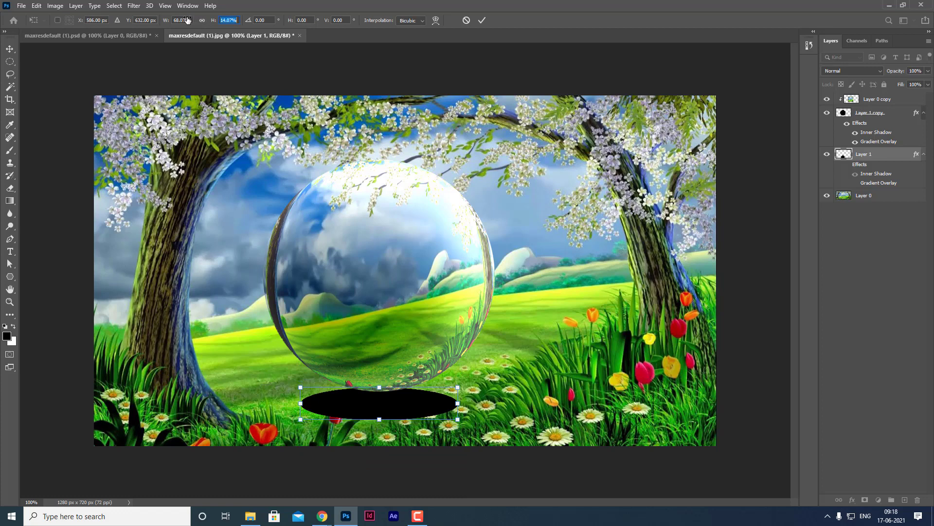
{"action": "left_click_drag", "start_coordinate": [188, 19], "coordinate": [184, 19]}
{"action": "type", "text": "8.07"}
{"action": "key", "text": "Return"}
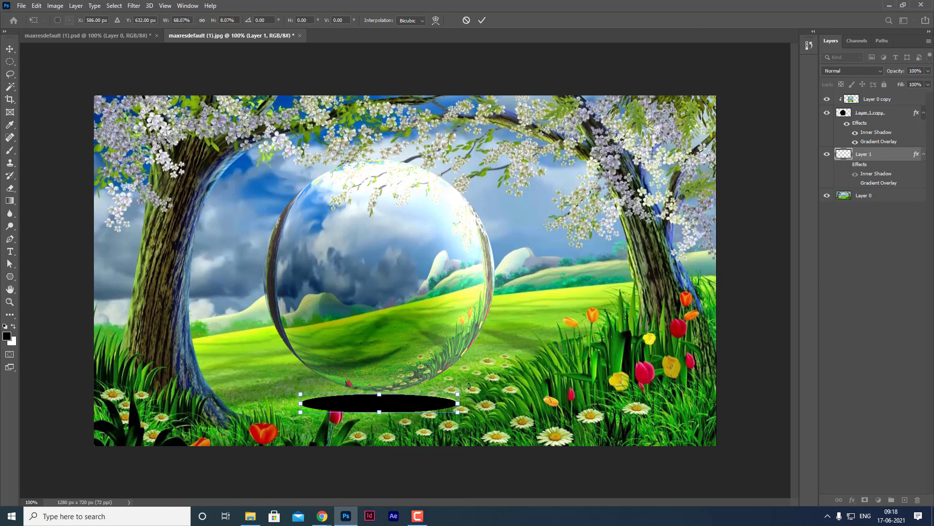
{"action": "left_click_drag", "start_coordinate": [459, 404], "coordinate": [467, 404]}
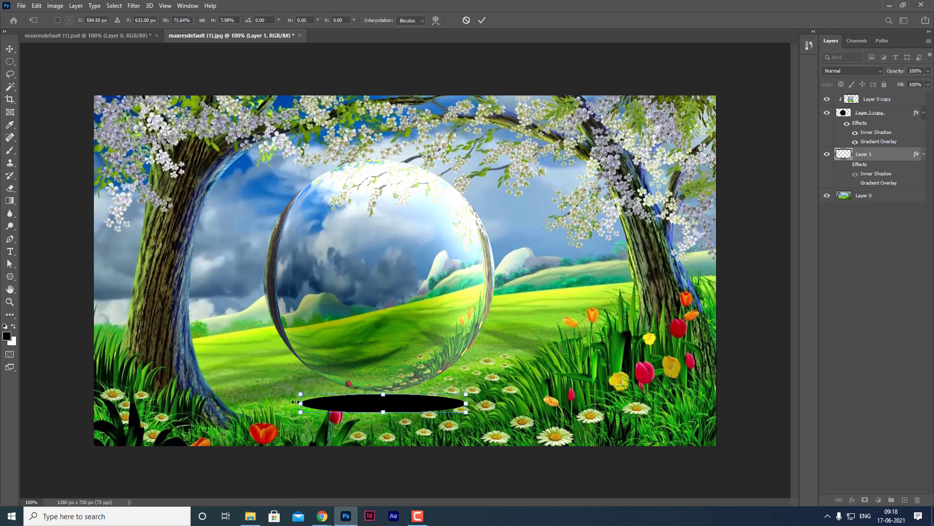
{"action": "left_click_drag", "start_coordinate": [300, 403], "coordinate": [286, 403]}
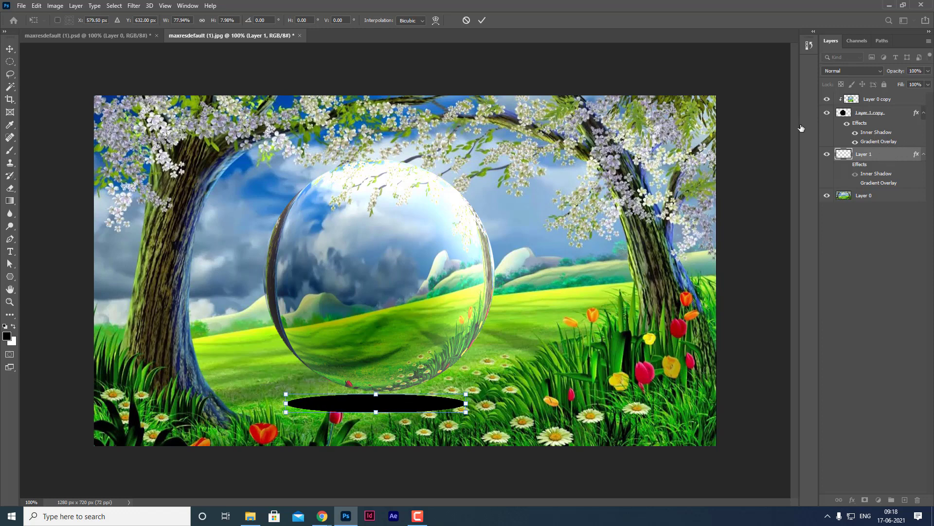
Step: Commit the ellipse and soften it with a Gaussian Blur of about 8 px
{"action": "left_click", "coordinate": [140, 6]}
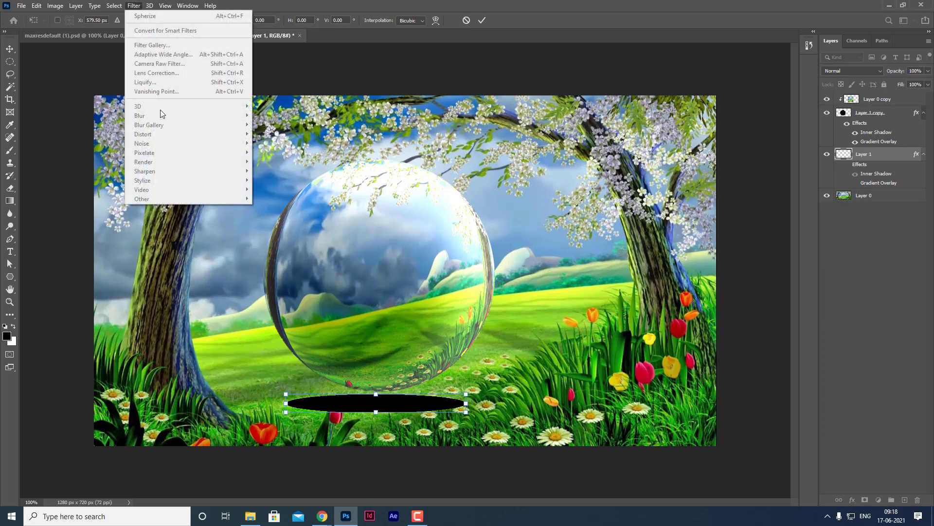
{"action": "left_click", "coordinate": [464, 79]}
{"action": "key", "text": "Return"}
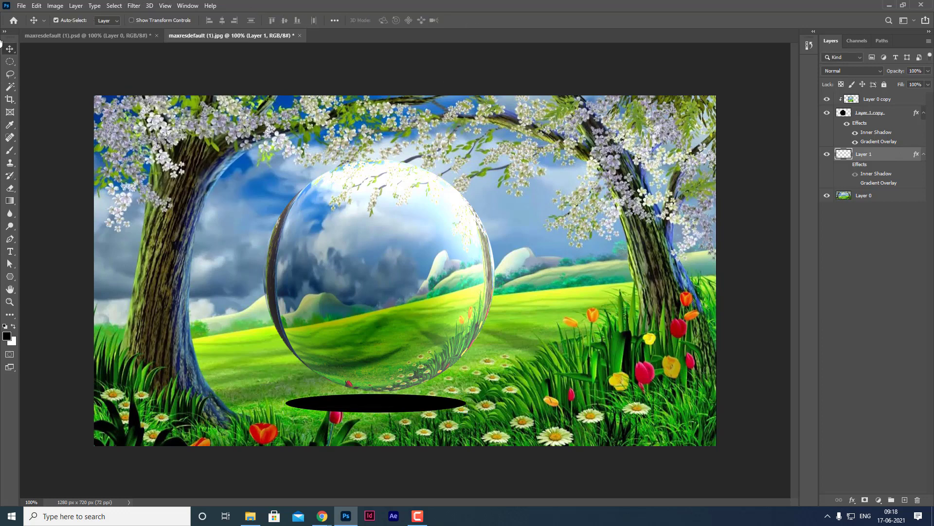
{"action": "left_click", "coordinate": [133, 5]}
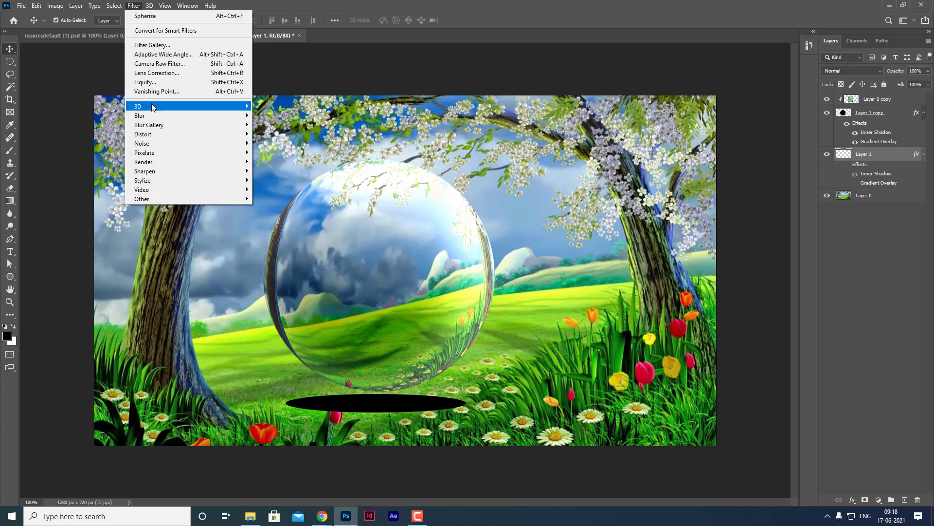
{"action": "mouse_move", "coordinate": [139, 115]}
{"action": "left_click", "coordinate": [292, 154]}
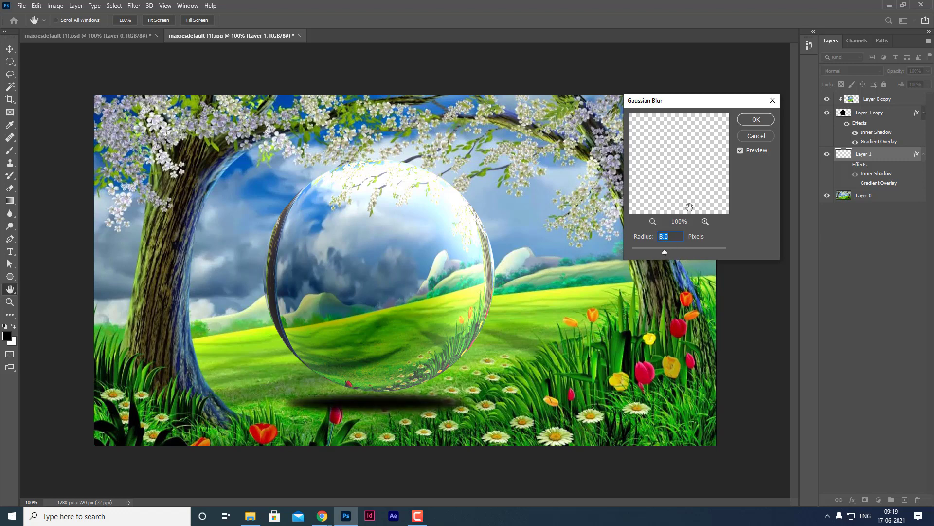
{"action": "left_click", "coordinate": [756, 122]}
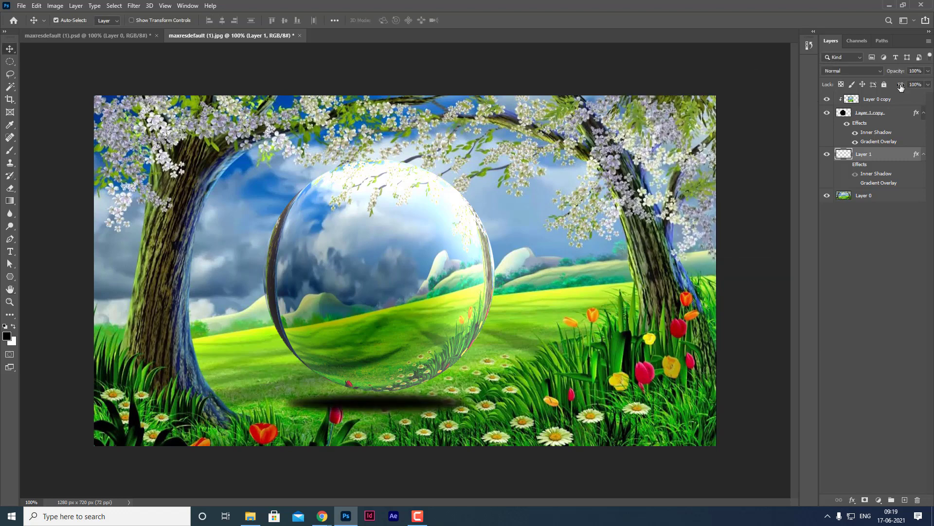
Step: Lower the shadow layer's fill to 83%
{"action": "left_click_drag", "start_coordinate": [900, 87], "coordinate": [893, 85]}
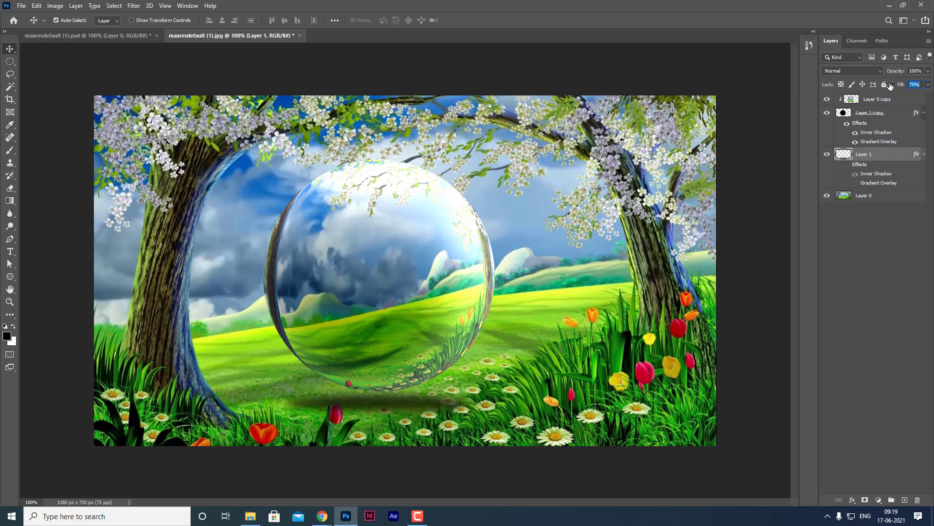